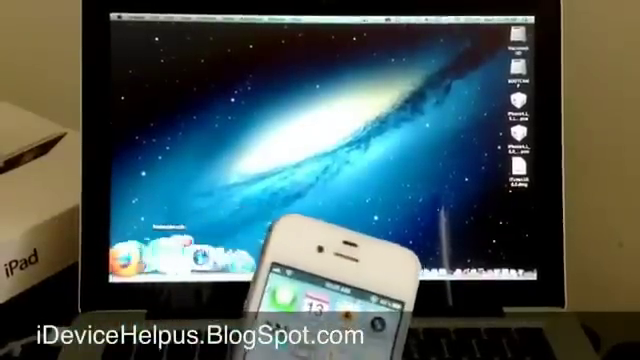
Step: Switch to iTunes from the Dock, showing the connected iPhone's Summary page
click(185, 255)
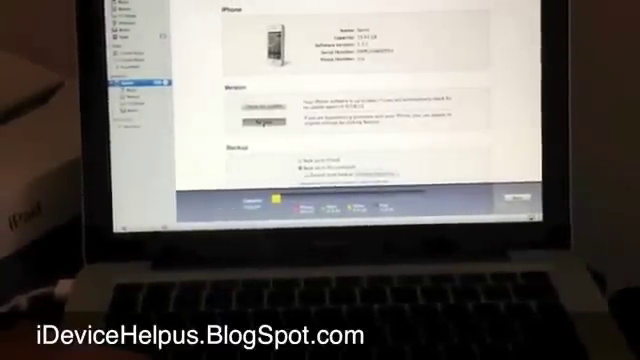
Step: Install the chosen .ipsw firmware file on the iPhone via Option-click Check for Update
alt+click(263, 121)
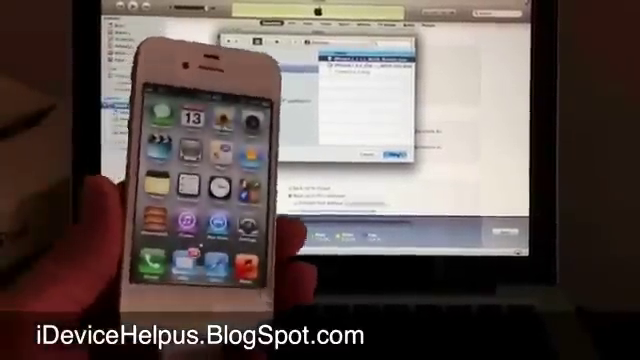
click(395, 155)
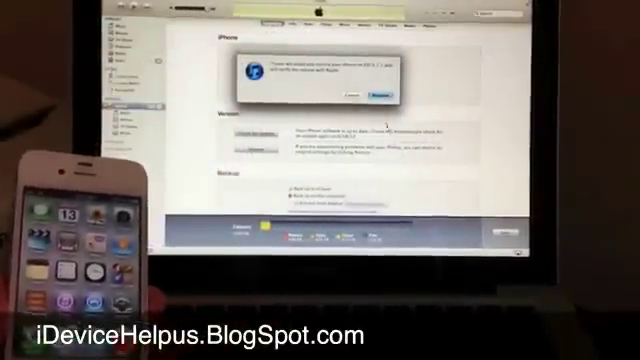
click(381, 95)
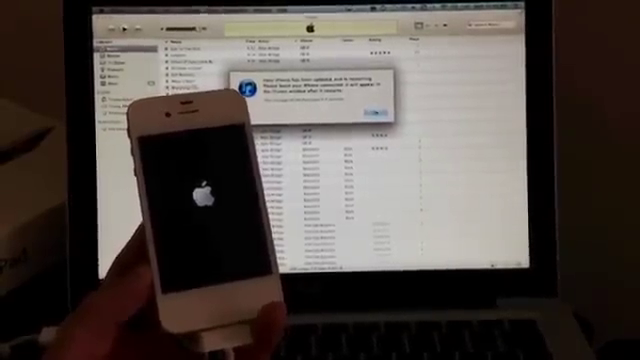
Step: Dismiss the iTunes update-complete alert with OK
click(375, 113)
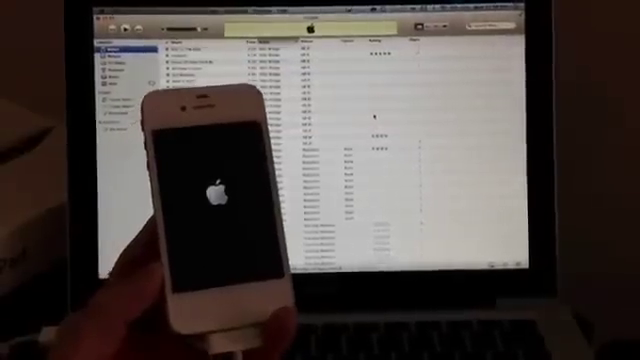